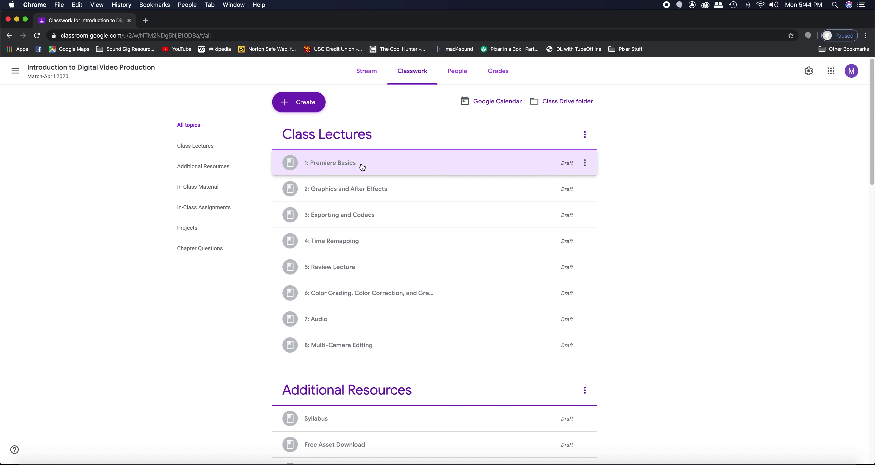
Expand the "1: Premiere Basics" lecture material to view its media assets, and switch to Premiere Pro
{"action": "left_click", "coordinate": [363, 167]}
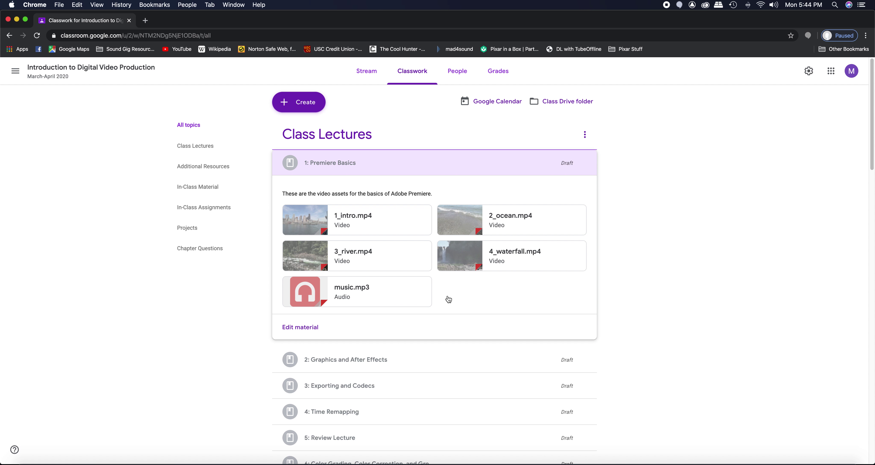
{"action": "key", "text": "super+Tab"}
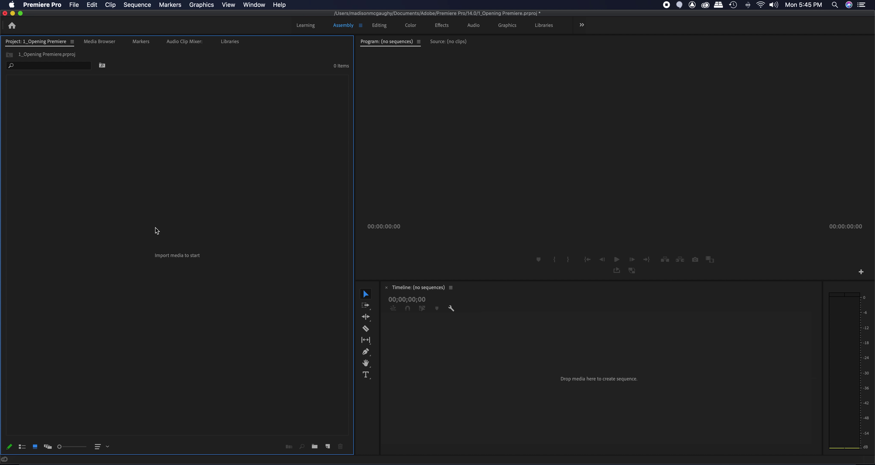
Try importing all the clips in the Footage folder through the Import dialog, and remove them from the project
{"action": "left_click", "coordinate": [75, 5]}
{"action": "left_click", "coordinate": [101, 206]}
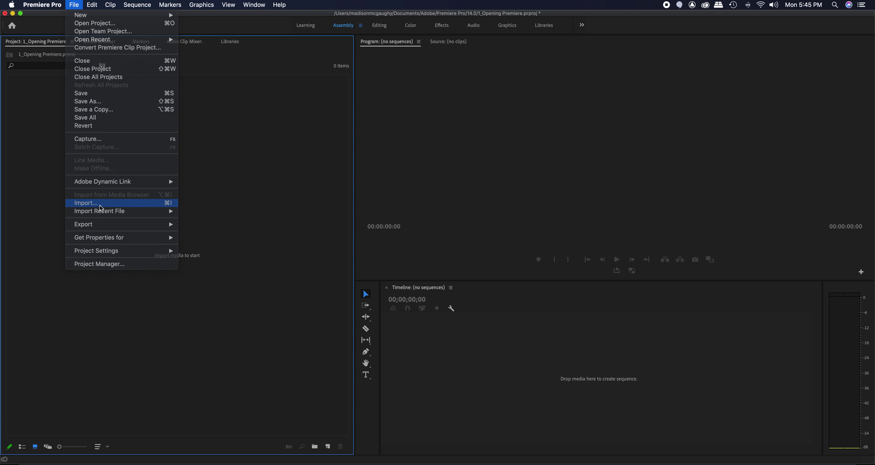
{"action": "left_click", "coordinate": [539, 116]}
{"action": "left_click", "coordinate": [541, 108]}
{"action": "left_click", "coordinate": [543, 117]}
{"action": "left_click", "coordinate": [554, 166]}
{"action": "key", "text": "super+a"}
{"action": "left_click", "coordinate": [587, 259]}
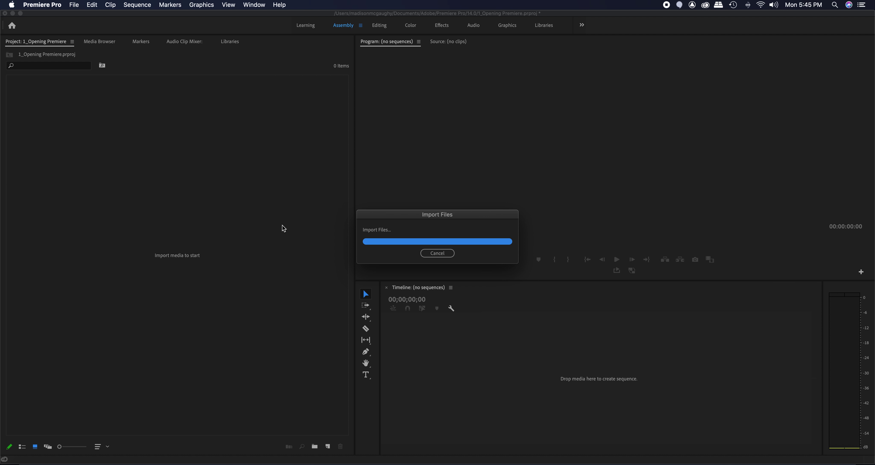
{"action": "key", "text": "Delete"}
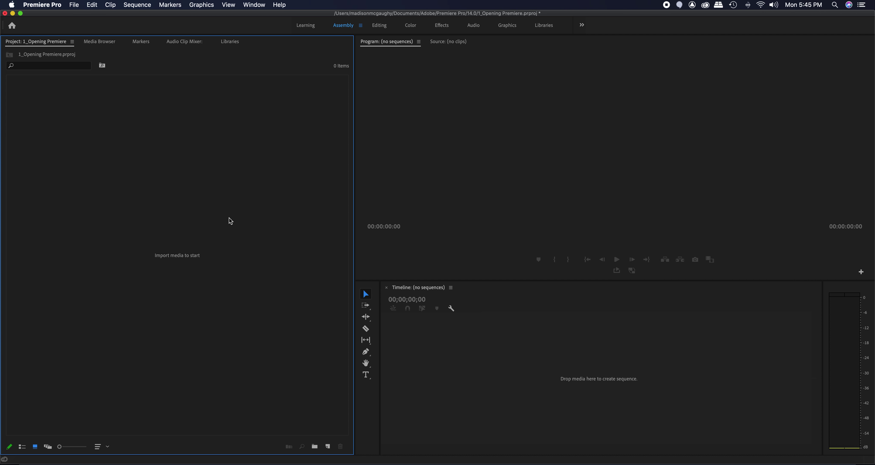
{"action": "double_click", "coordinate": [230, 221]}
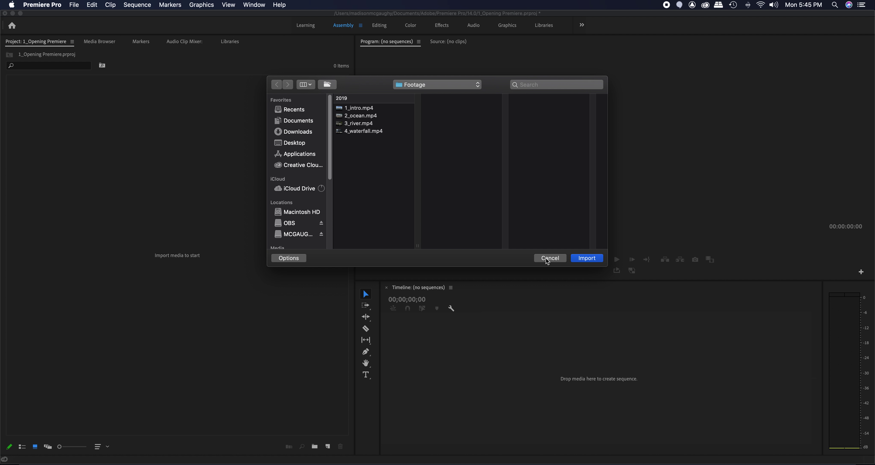
{"action": "left_click", "coordinate": [550, 258]}
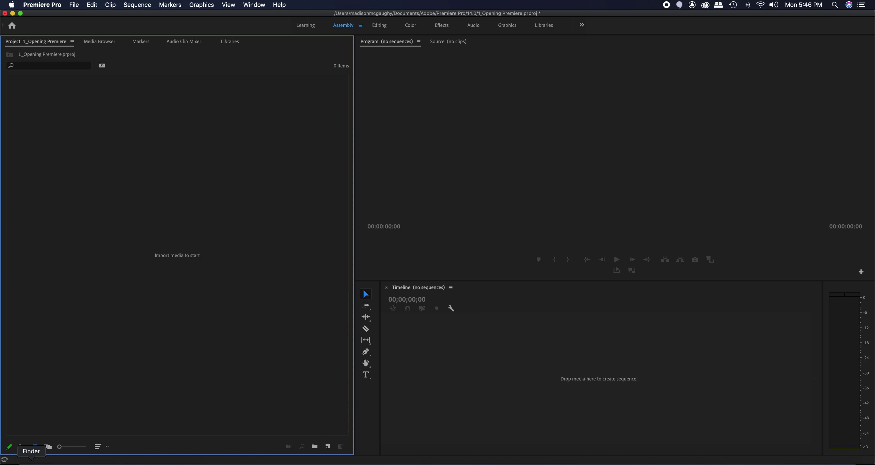
Switch to Finder, add all four clips from the Footage folder to the project, and delete them from it
{"action": "left_click", "coordinate": [31, 463]}
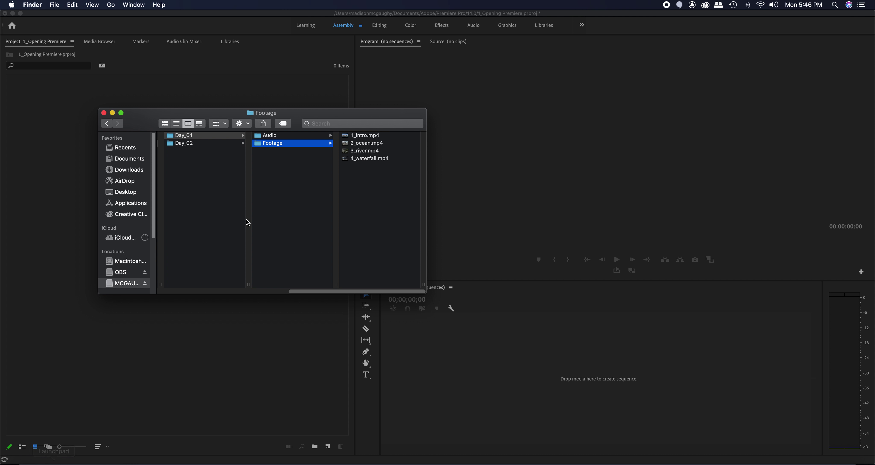
{"action": "left_click", "coordinate": [370, 159]}
{"action": "key", "text": "super+a"}
{"action": "left_click_drag", "start_coordinate": [278, 155], "coordinate": [87, 250]}
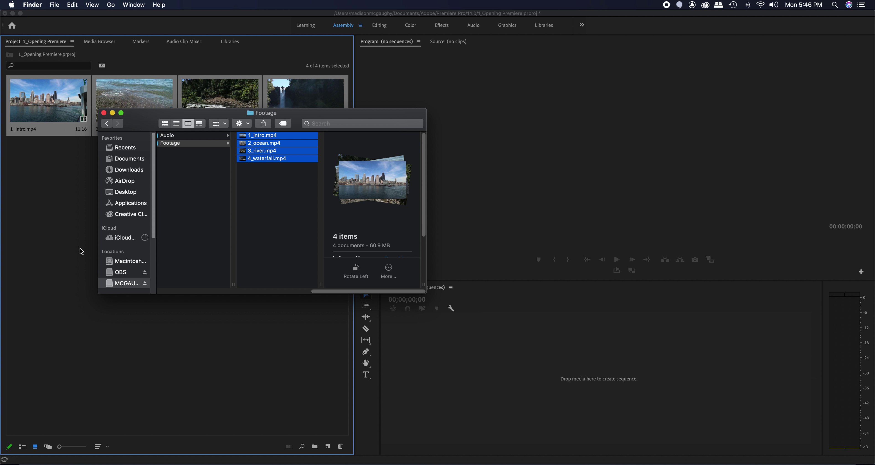
{"action": "key", "text": "Delete"}
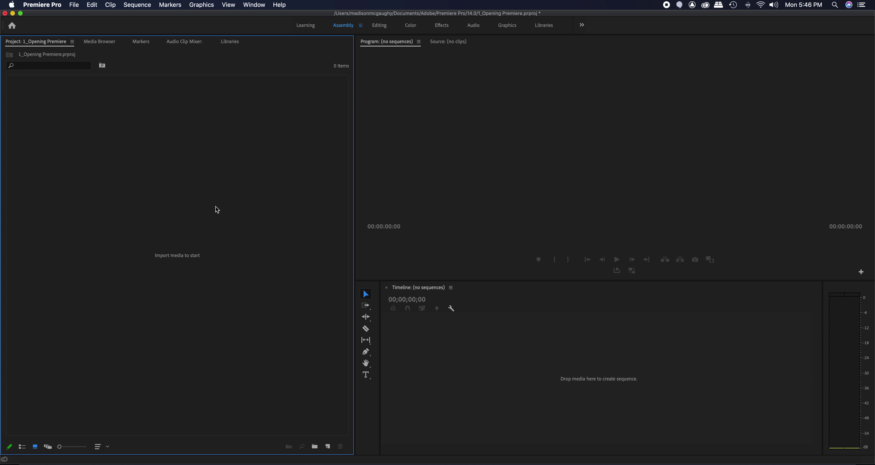
Import 1_intro.mp4, 2_ocean.mp4, 3_river.mp4 and 4_waterfall.mp4 from the Footage folder into the project
{"action": "double_click", "coordinate": [174, 154]}
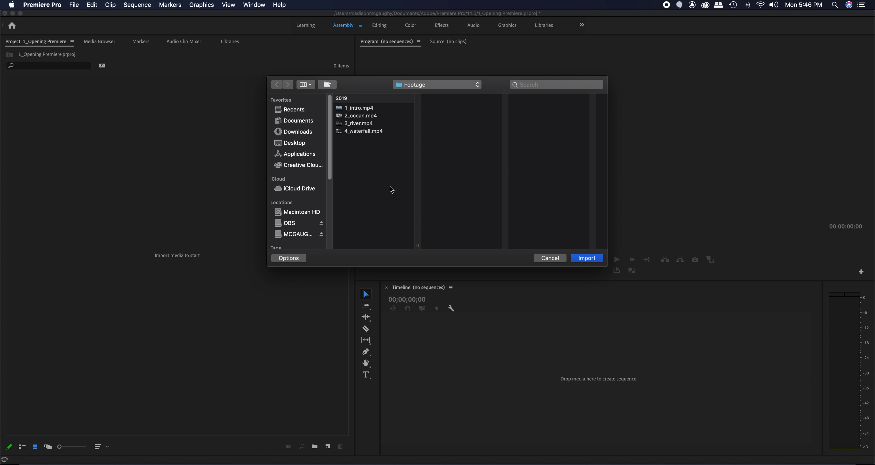
{"action": "left_click_drag", "start_coordinate": [388, 176], "coordinate": [348, 79]}
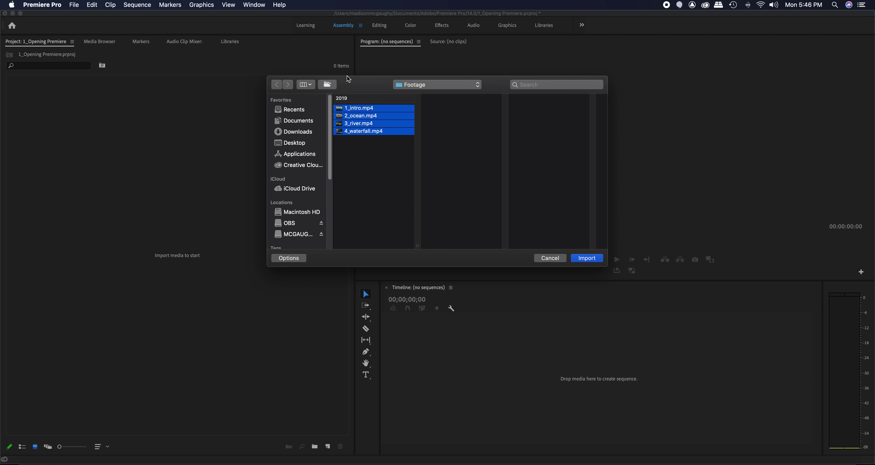
{"action": "left_click", "coordinate": [587, 259]}
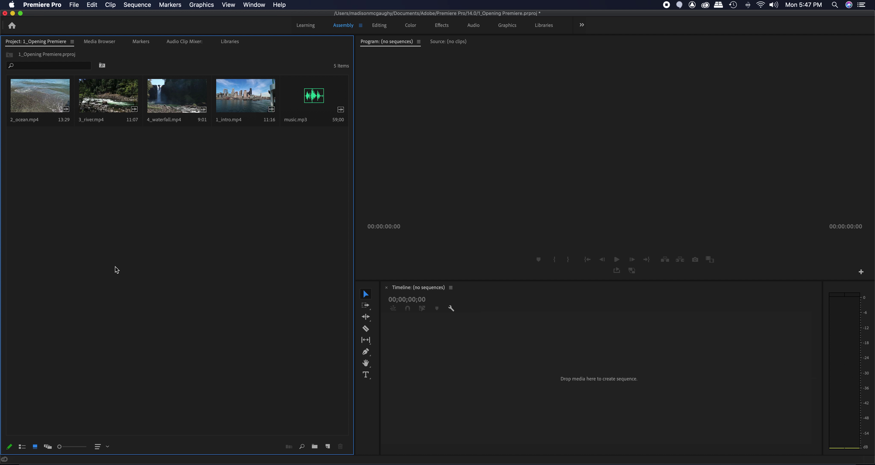
Sort the imported project items by Name
{"action": "left_click", "coordinate": [106, 451]}
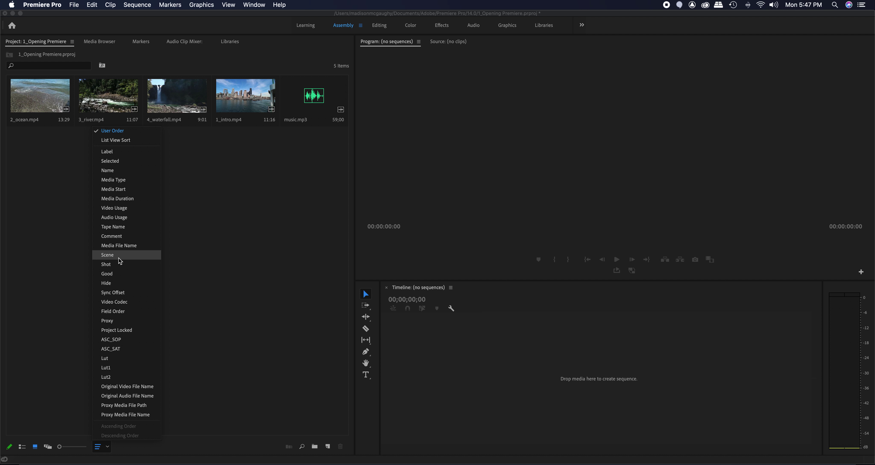
{"action": "left_click", "coordinate": [113, 171]}
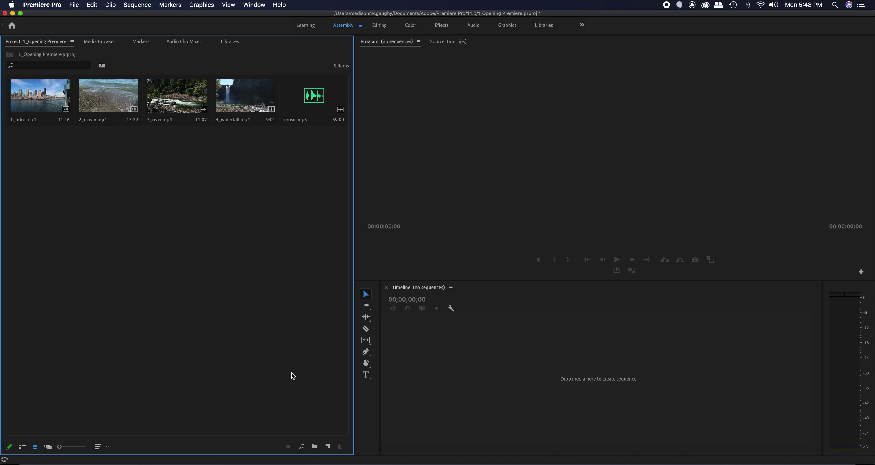
Create a bin named Footage and move the four video clips into it
{"action": "left_click", "coordinate": [314, 448]}
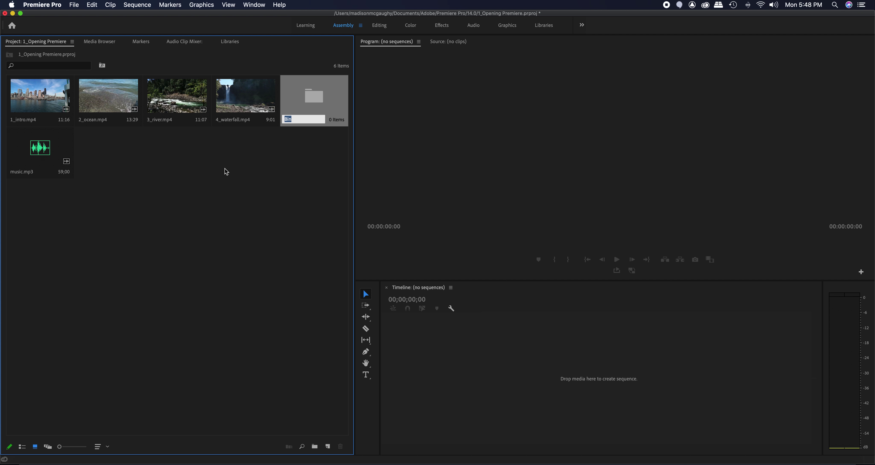
{"action": "type", "text": "Footage"}
{"action": "key", "text": "Tab"}
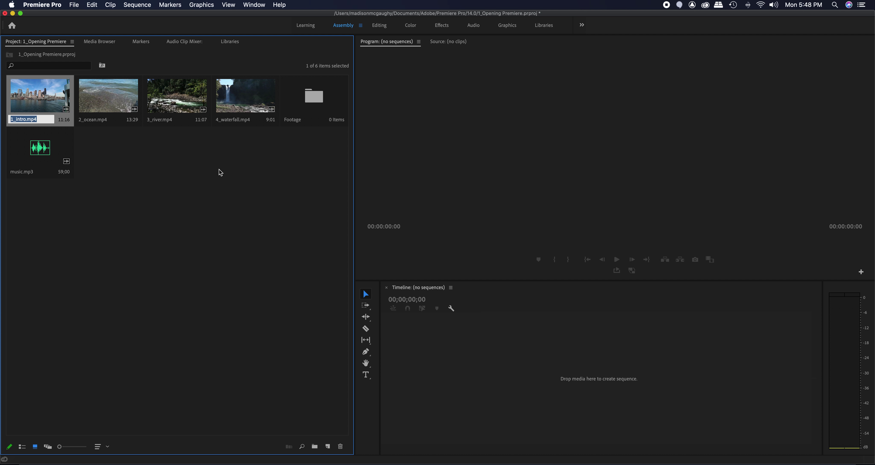
{"action": "left_click", "coordinate": [247, 97], "text": "shift"}
{"action": "left_click_drag", "start_coordinate": [247, 97], "coordinate": [311, 97]}
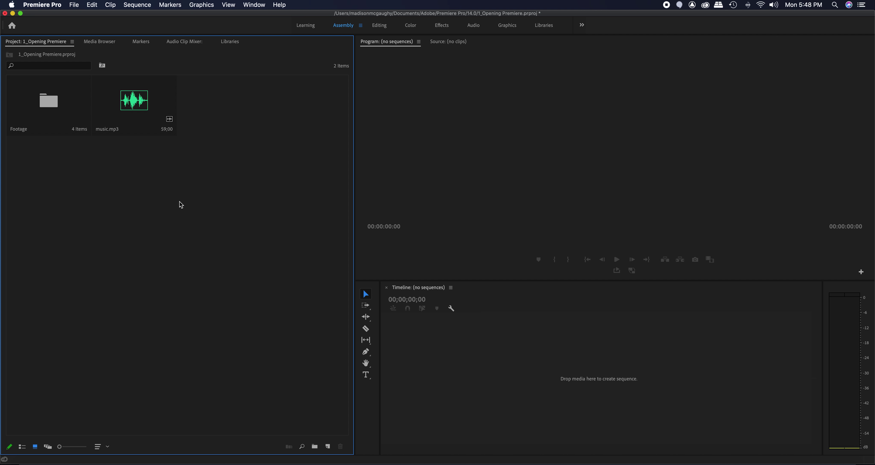
Create a bin named Audio and move music.mp3 into it
{"action": "key", "text": "super+b"}
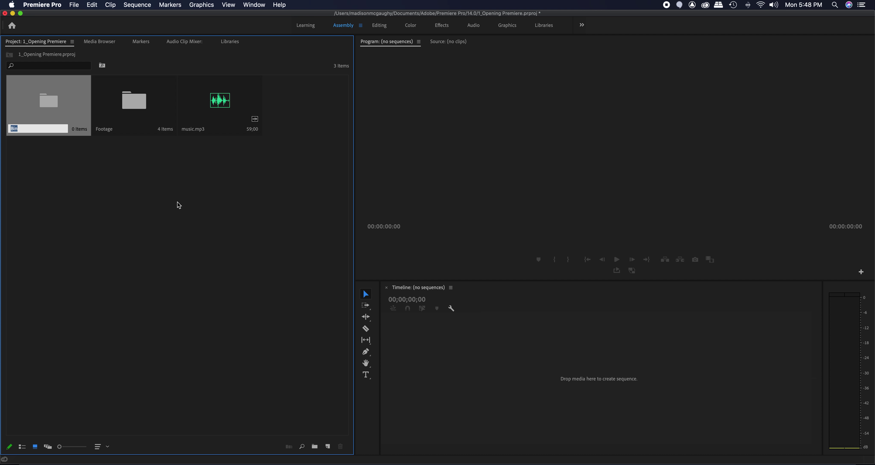
{"action": "type", "text": "Audio"}
{"action": "left_click_drag", "start_coordinate": [214, 113], "coordinate": [42, 105]}
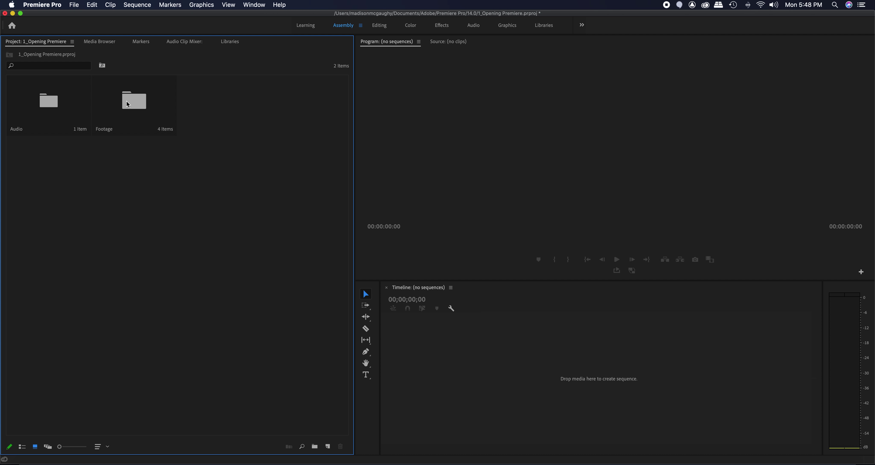
Look inside the Footage bin, switching between its contents and the project's top level, and return to the top level
{"action": "double_click", "coordinate": [145, 101]}
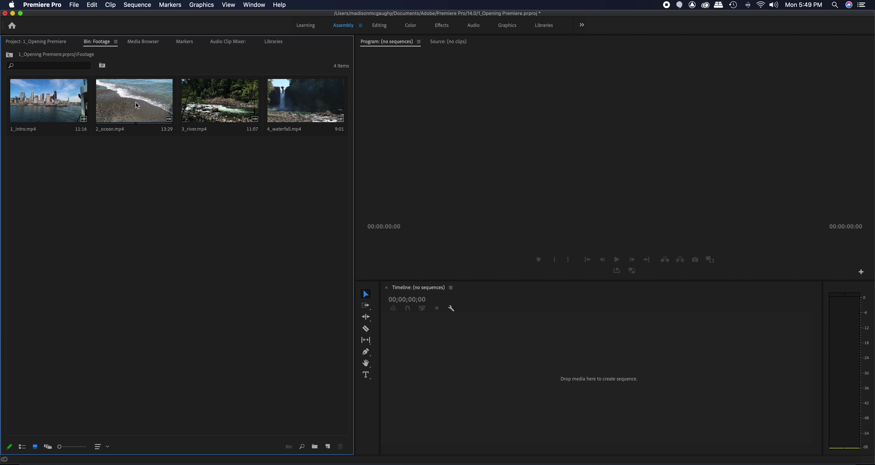
{"action": "key", "text": "super+s"}
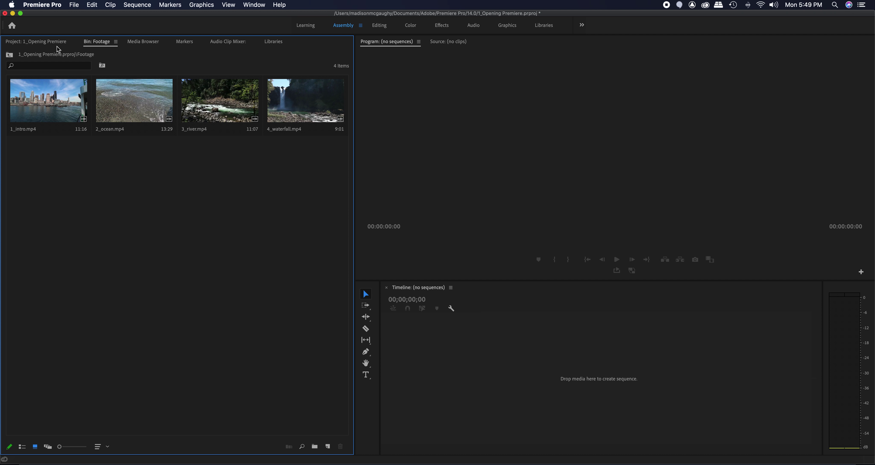
{"action": "left_click", "coordinate": [39, 43]}
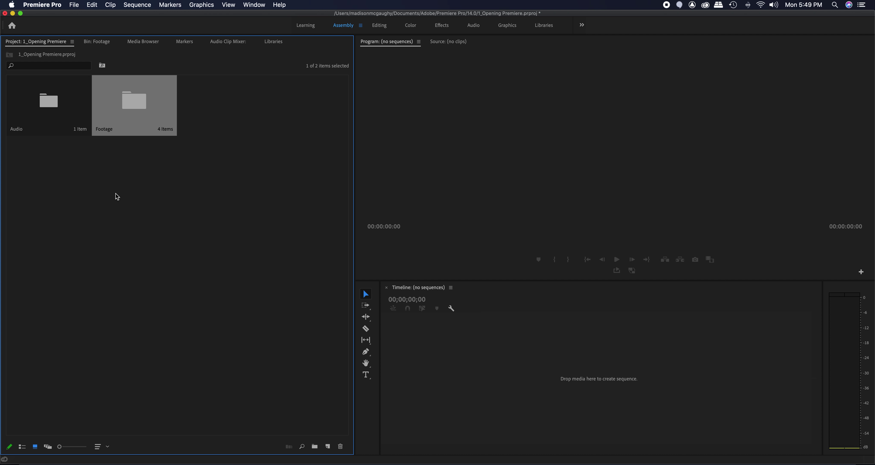
{"action": "left_click", "coordinate": [97, 41]}
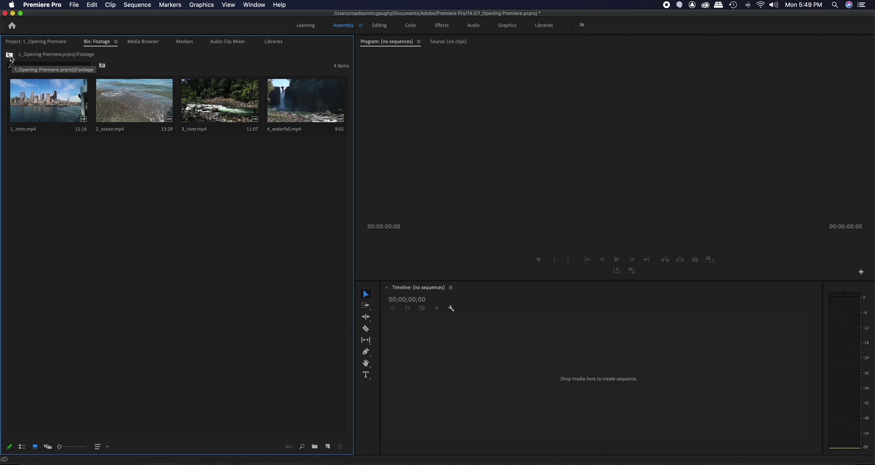
{"action": "left_click", "coordinate": [9, 55]}
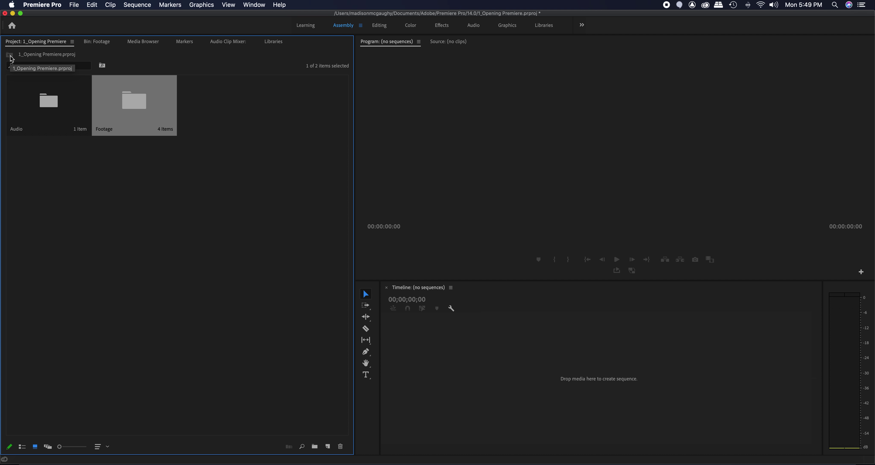